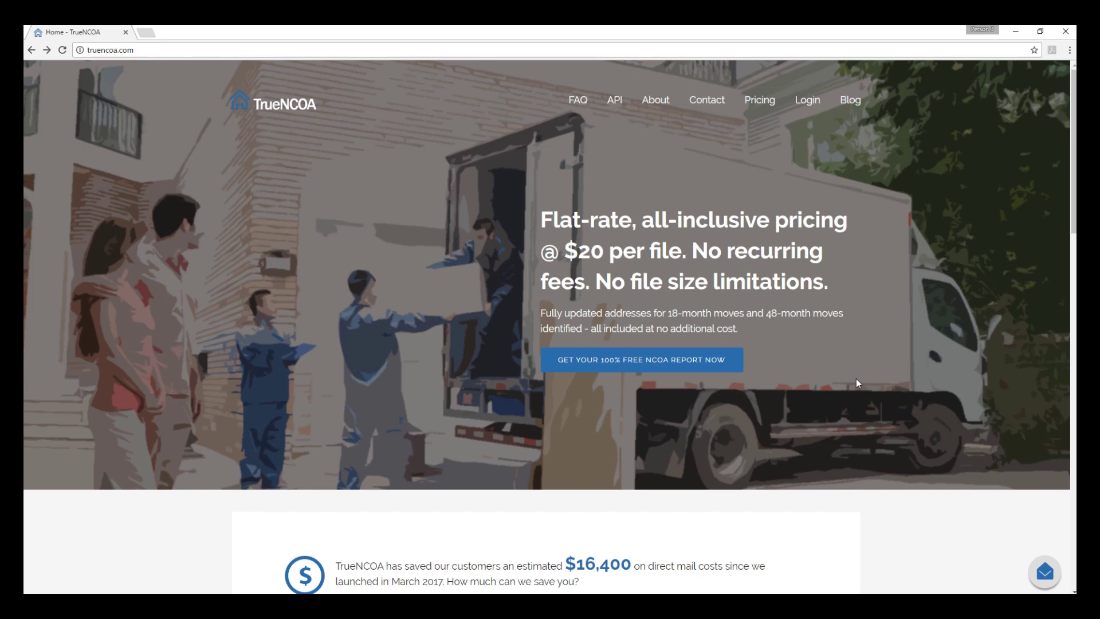
Step: Start the free NCOA report sign-up from the truencoa.com homepage
{"action": "left_click", "coordinate": [641, 370]}
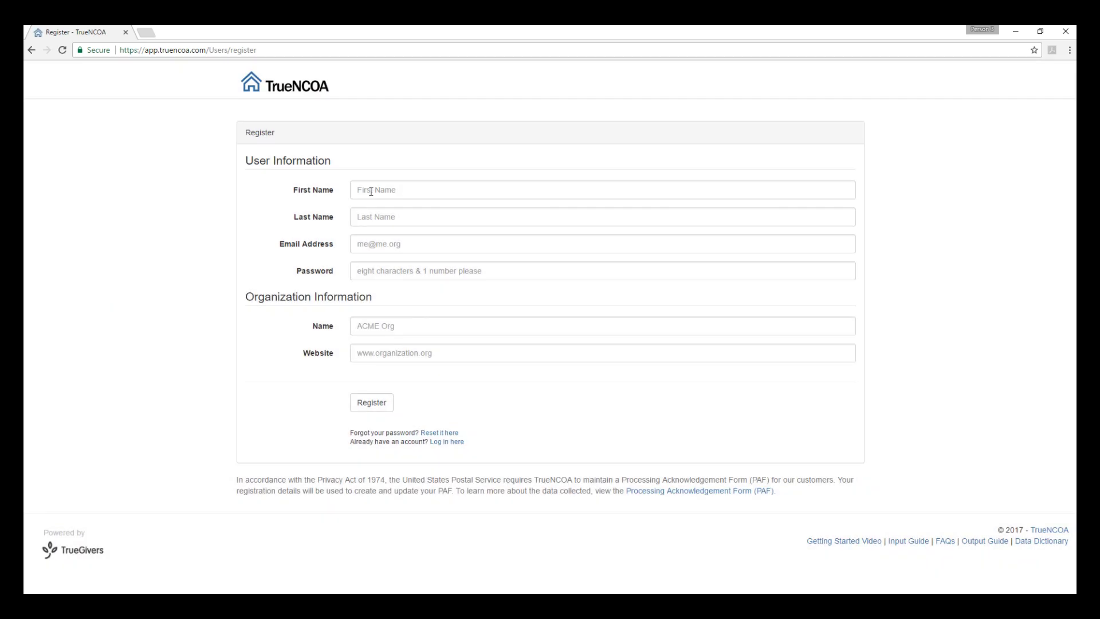
Step: Enter the user's first name, last name, e-mail address and account password
{"action": "left_click", "coordinate": [371, 191]}
{"action": "type", "text": "Demo"}
{"action": "key", "text": "Tab"}
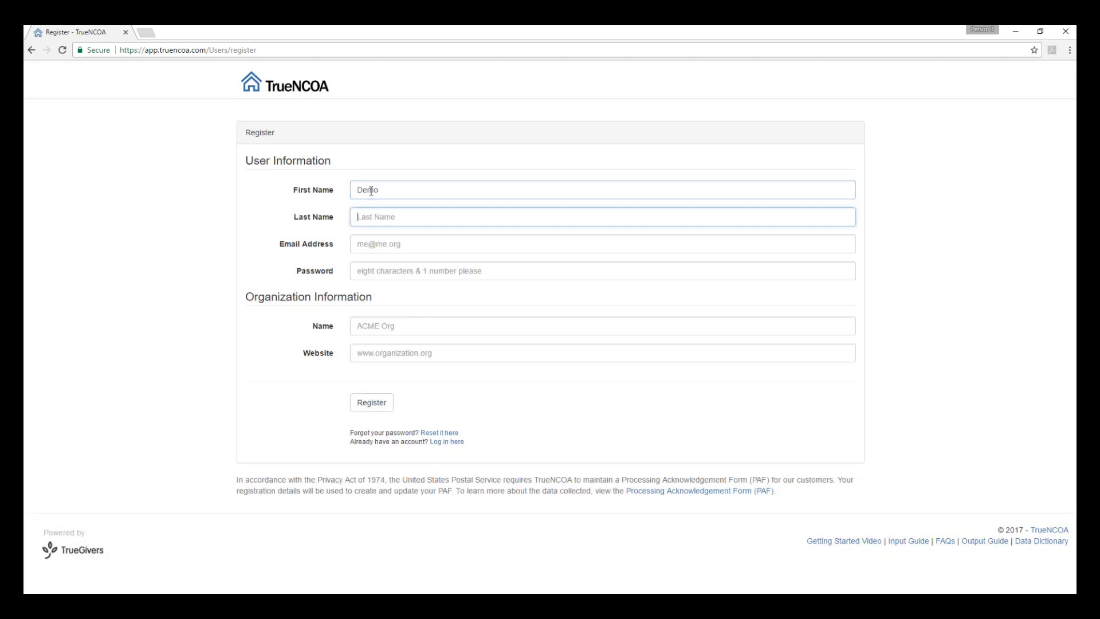
{"action": "type", "text": "Client"}
{"action": "key", "text": "Tab"}
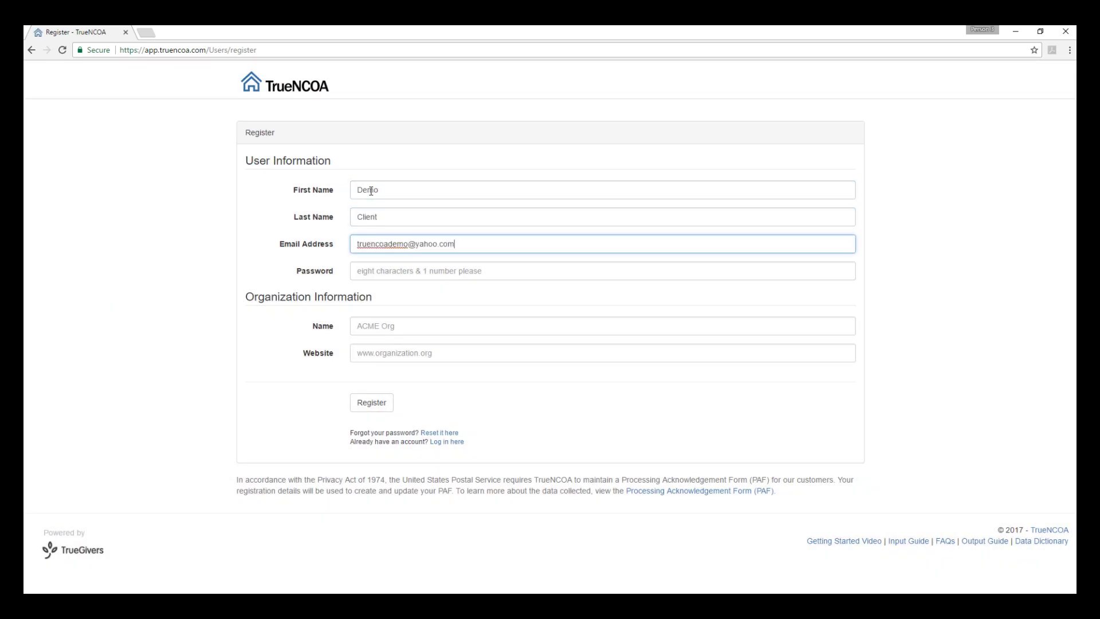
{"action": "key", "text": "Tab"}
{"action": "type", "text": "password1"}
Step: Enter organization name Demo.org and website demo.org, then submit the registration
{"action": "key", "text": "Tab"}
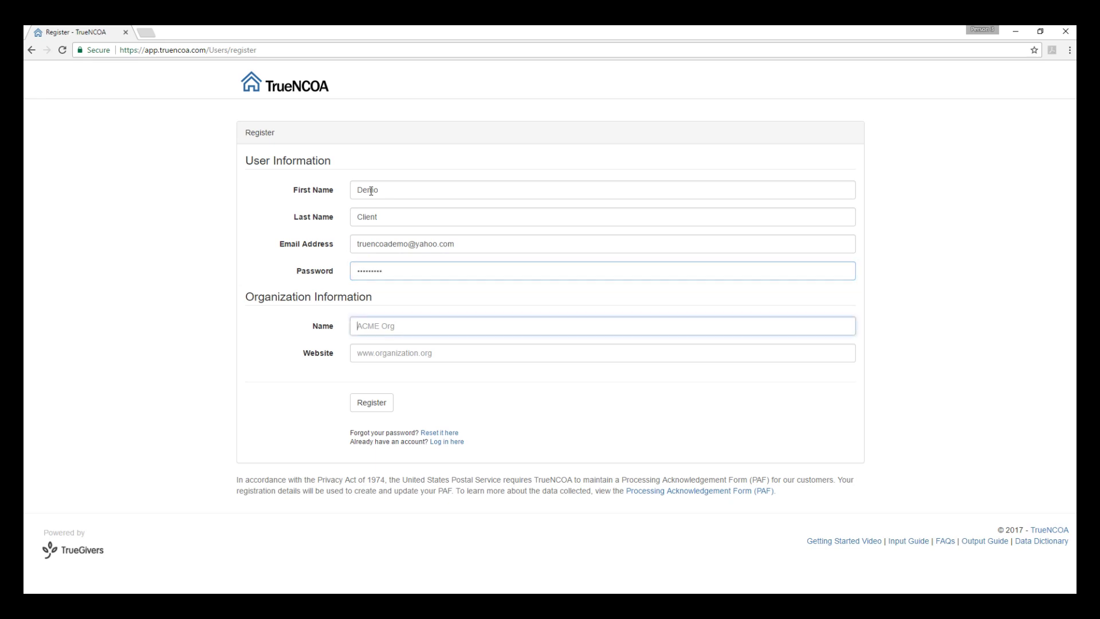
{"action": "type", "text": "Demo.org"}
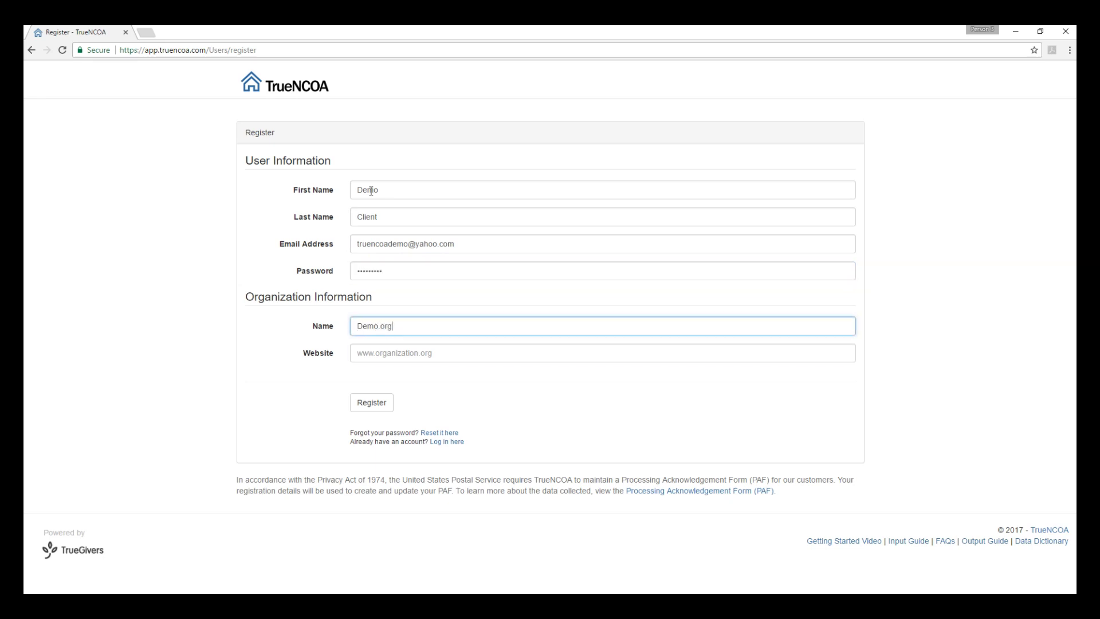
{"action": "key", "text": "Tab"}
{"action": "type", "text": "demo.org"}
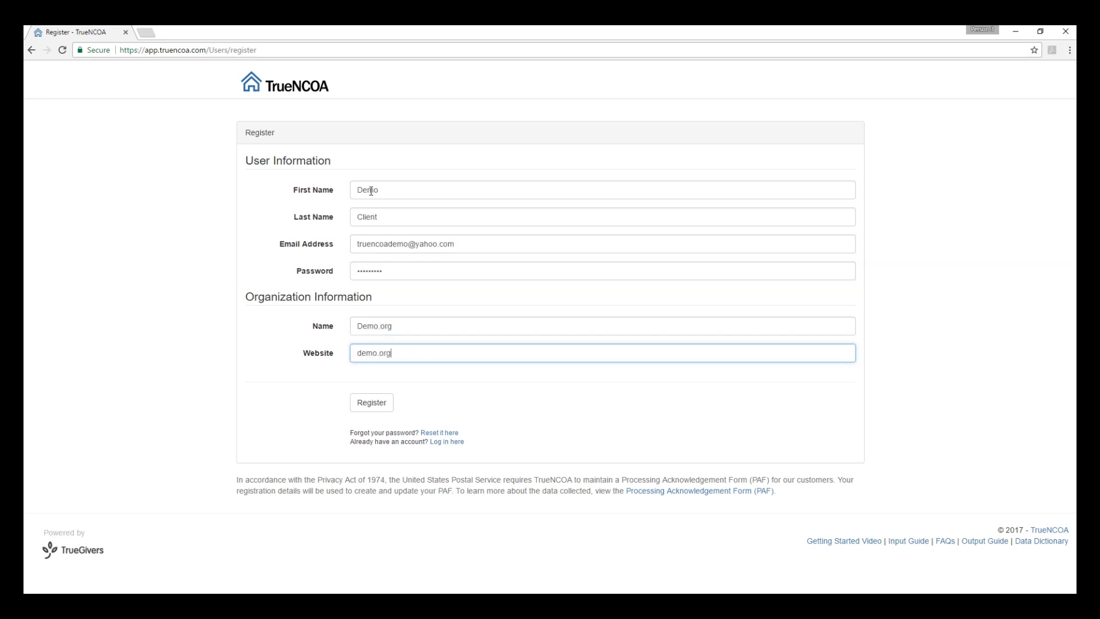
{"action": "left_click", "coordinate": [365, 404]}
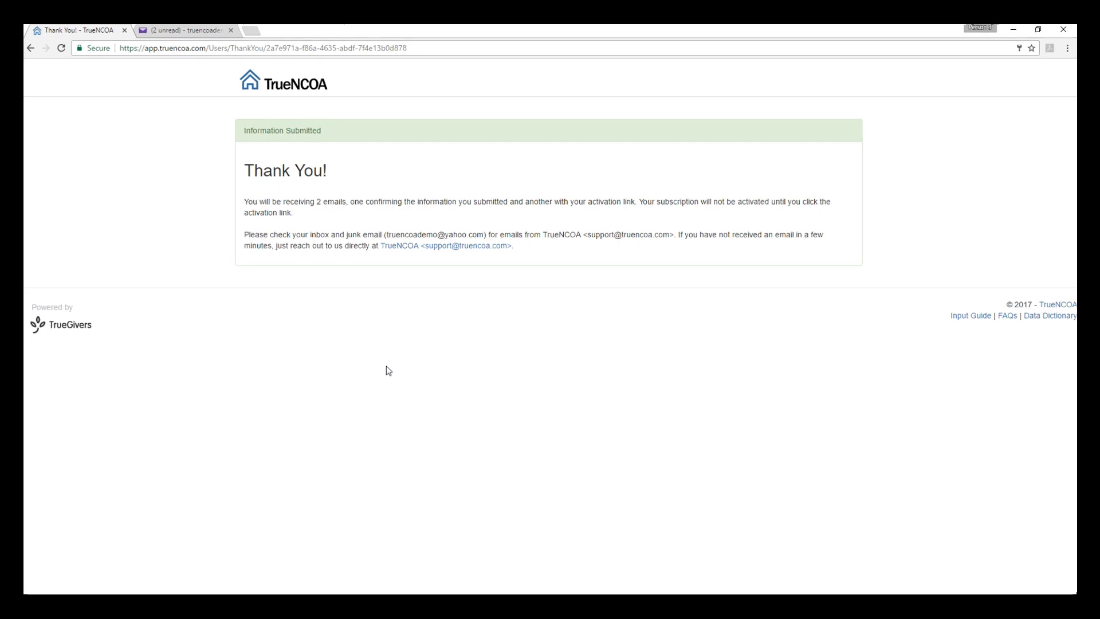
Step: In Yahoo Mail, open the Activate Your TrueNCOA Account email and follow 'Activate TrueNCOA Now!'
{"action": "left_click", "coordinate": [189, 32]}
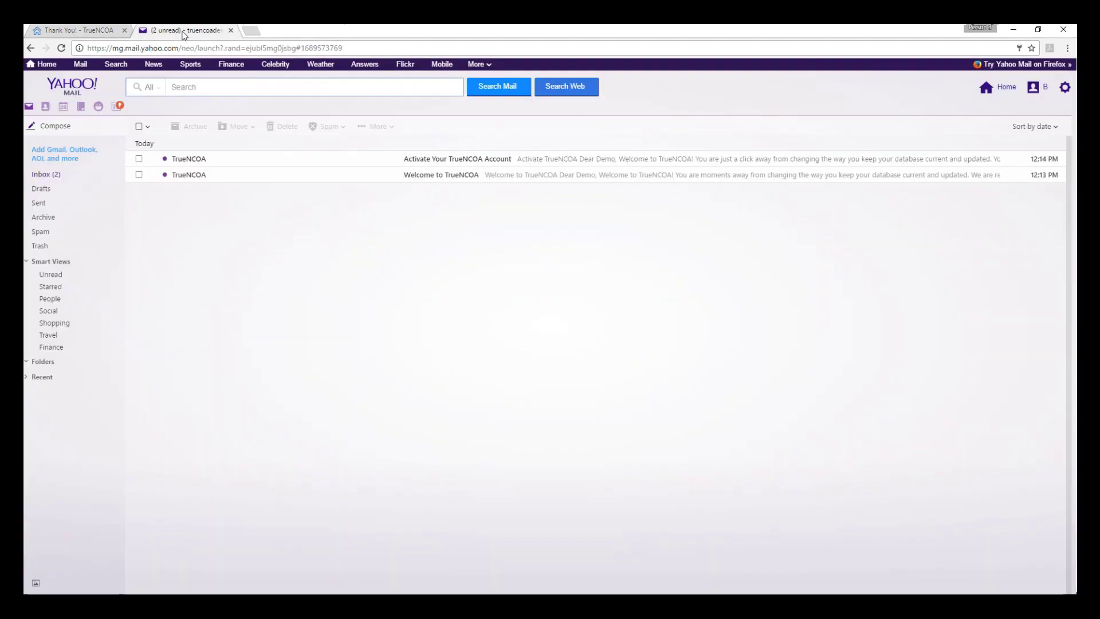
{"action": "left_click", "coordinate": [458, 176]}
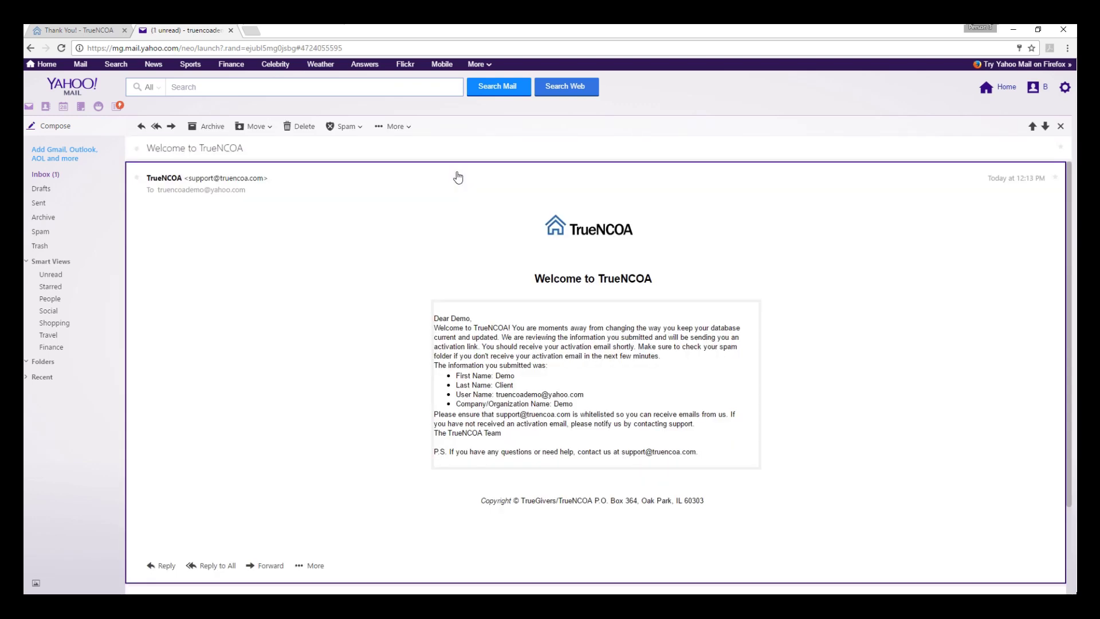
{"action": "left_click", "coordinate": [1034, 128]}
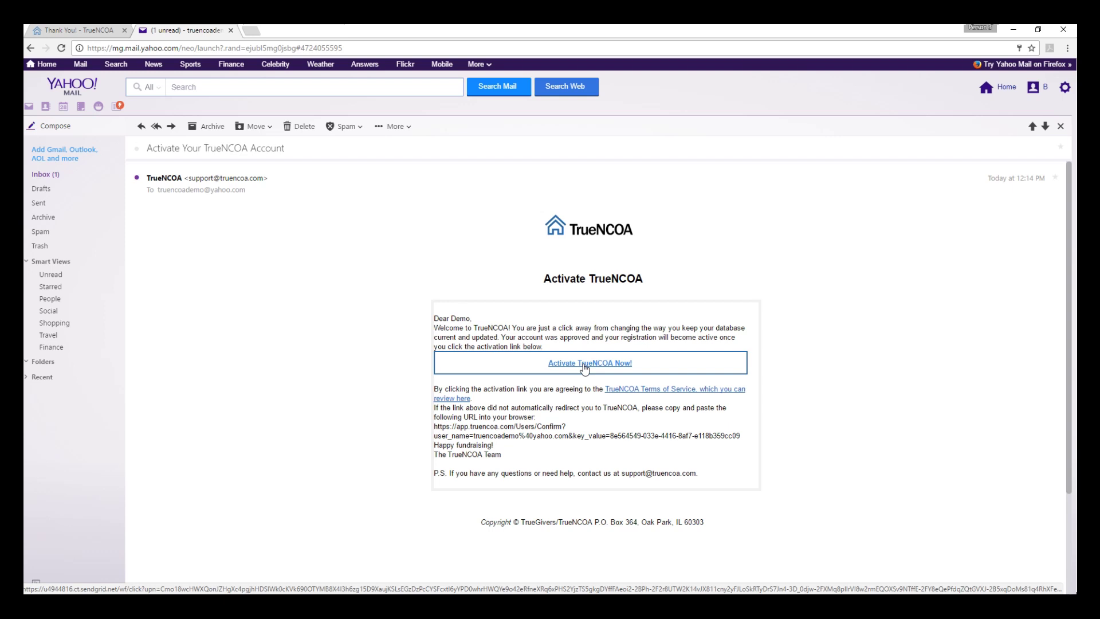
{"action": "left_click", "coordinate": [584, 364]}
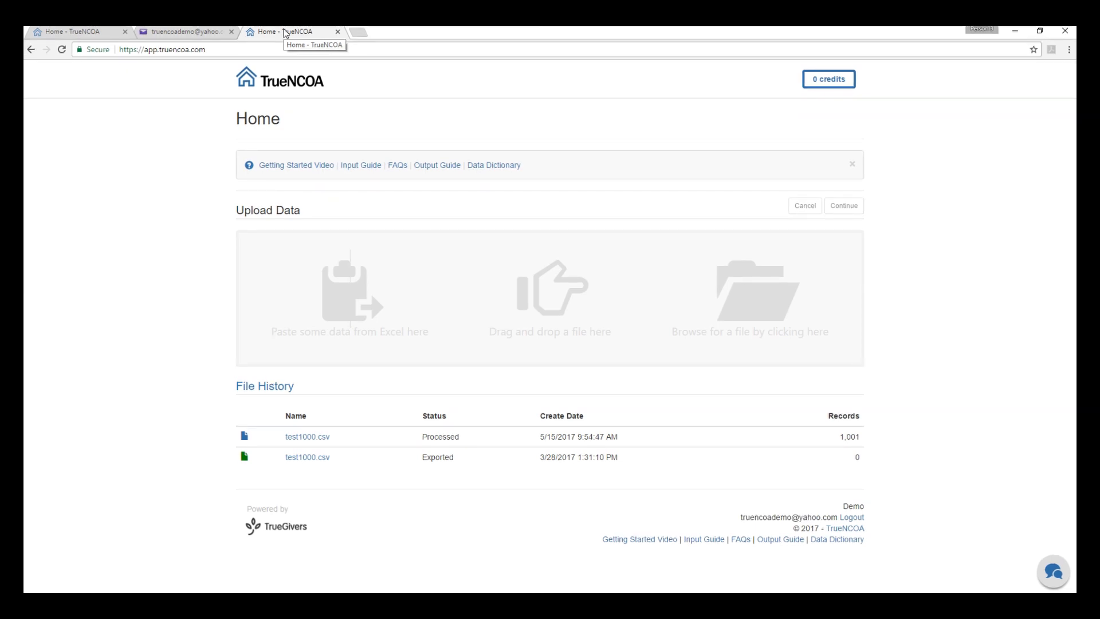
{"action": "left_click", "coordinate": [282, 286]}
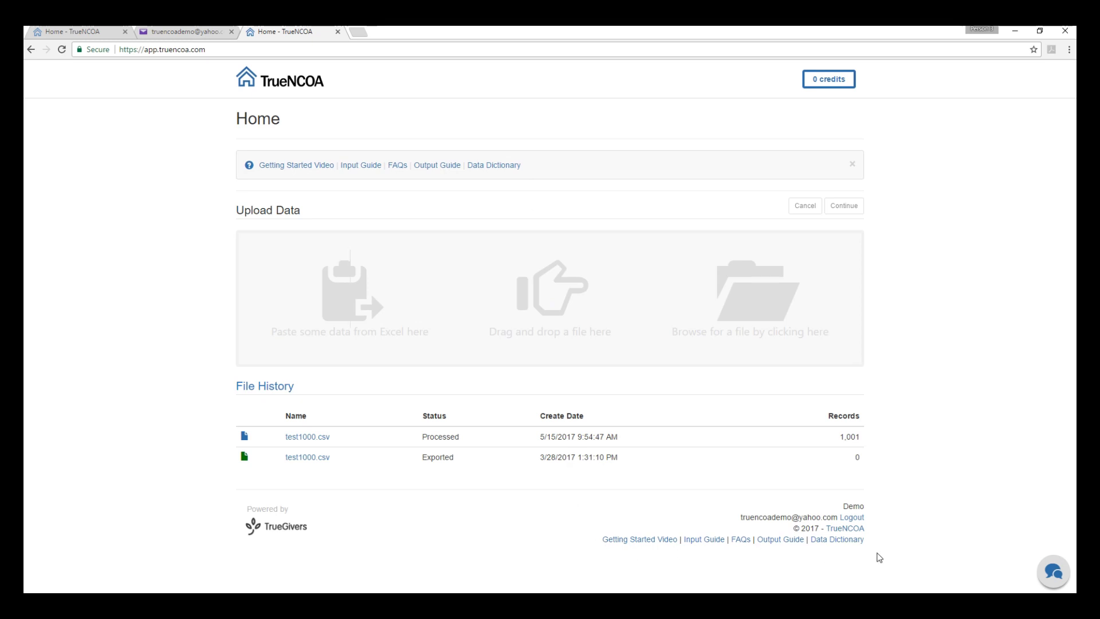
{"action": "scroll", "coordinate": [404, 394], "scroll_direction": "up", "scroll_amount": 1}
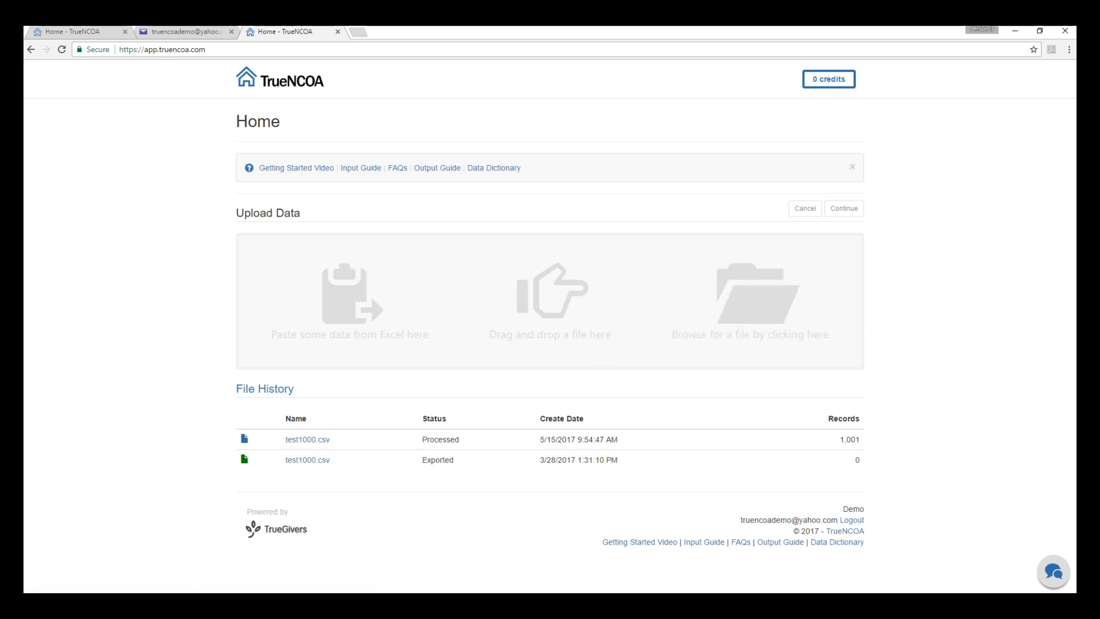
Step: Drag test1000 from File Explorer onto the Upload Data zone, then continue past the preview
{"action": "left_click", "coordinate": [223, 607]}
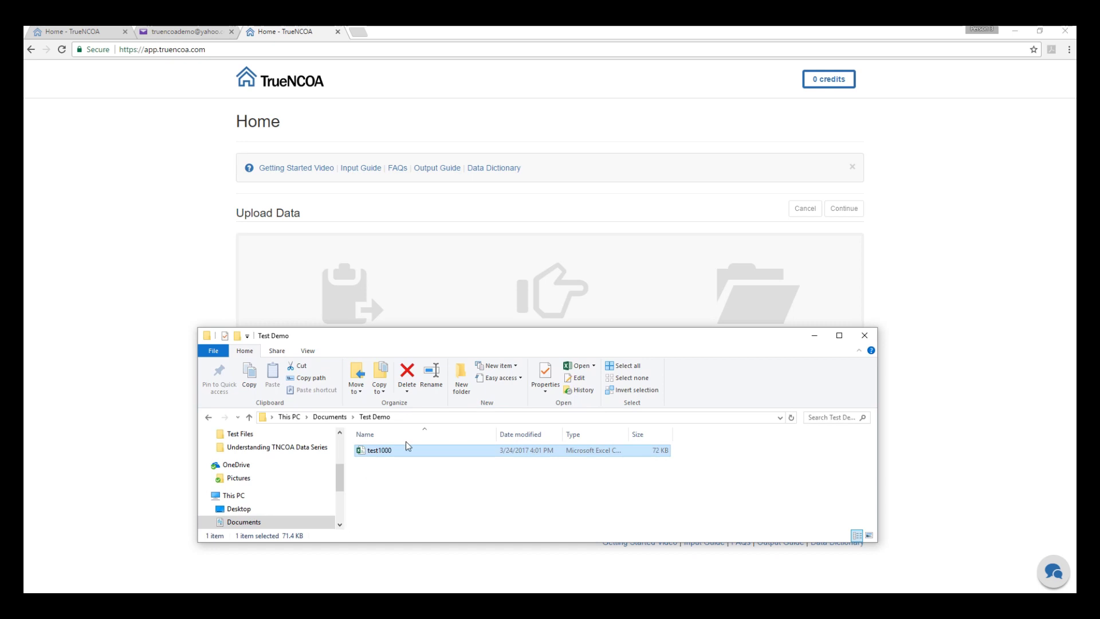
{"action": "left_click_drag", "start_coordinate": [405, 450], "coordinate": [544, 307]}
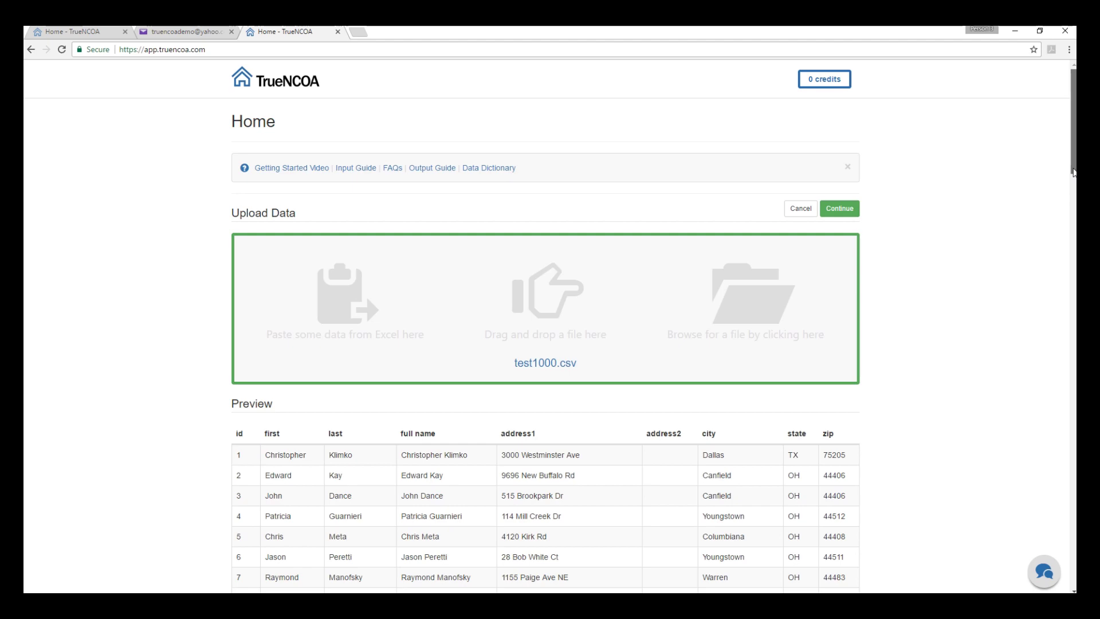
{"action": "mouse_move", "coordinate": [1074, 172]}
{"action": "left_mouse_down"}
{"action": "mouse_move", "coordinate": [1073, 249]}
{"action": "mouse_move", "coordinate": [1073, 171]}
{"action": "left_mouse_up"}
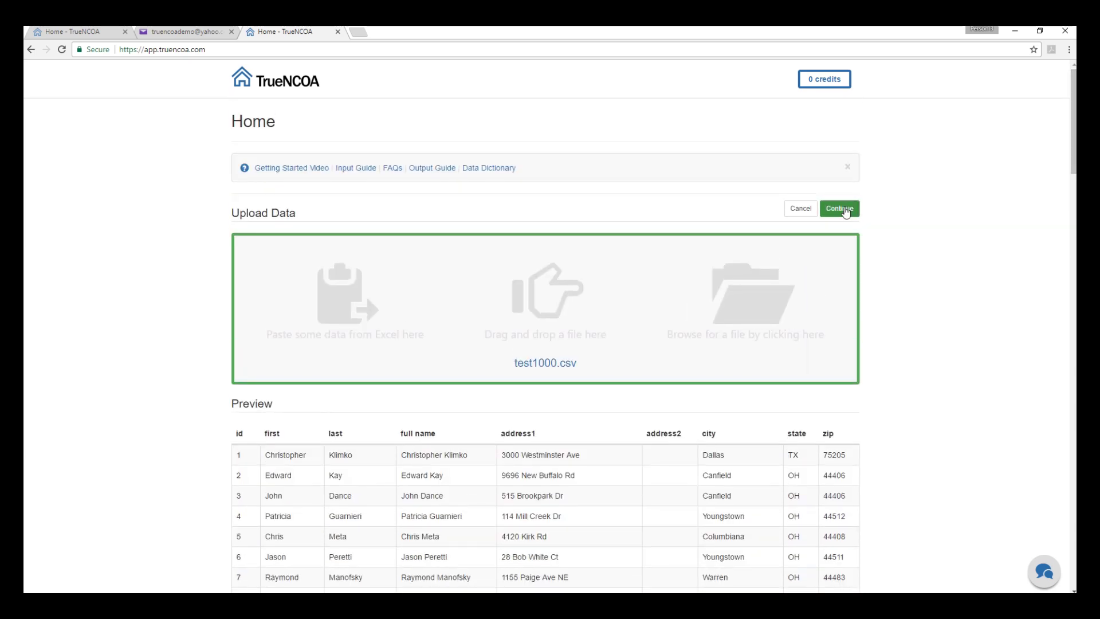
{"action": "left_click", "coordinate": [845, 210]}
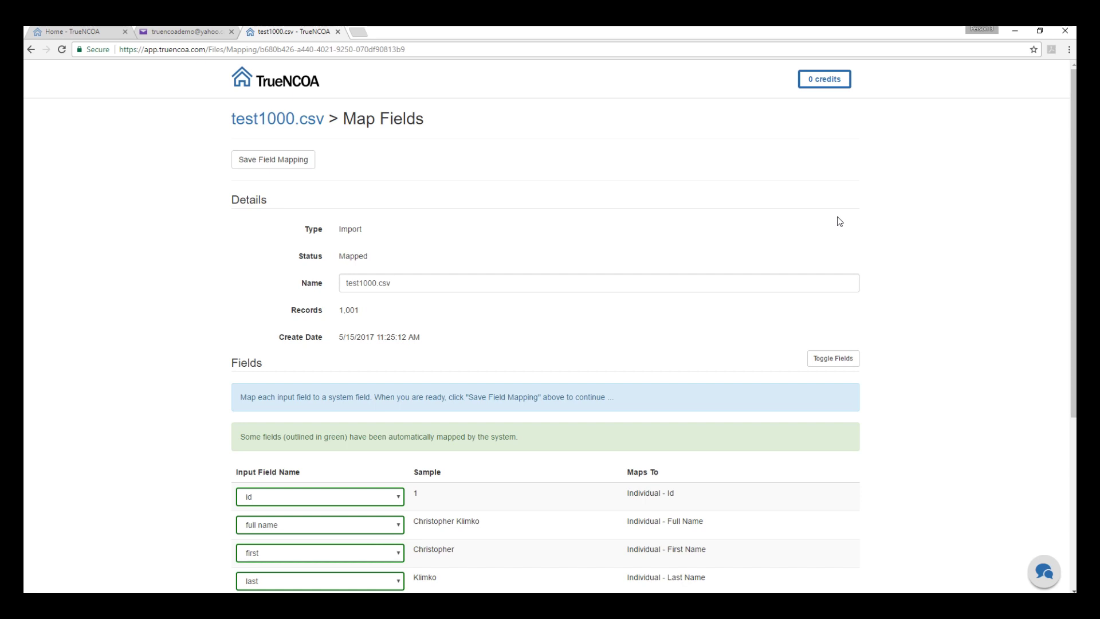
Step: Keep id mapped to Individual - Id, set Full Name to '...', and save the mapping
{"action": "left_click_drag", "start_coordinate": [1073, 195], "coordinate": [1067, 411]}
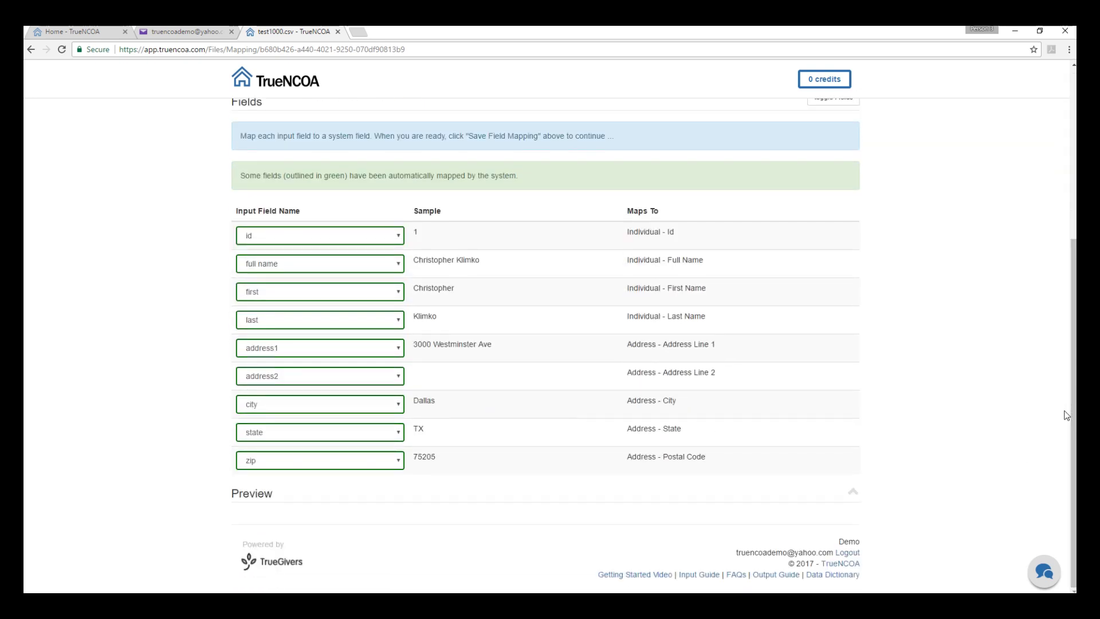
{"action": "left_click", "coordinate": [377, 240]}
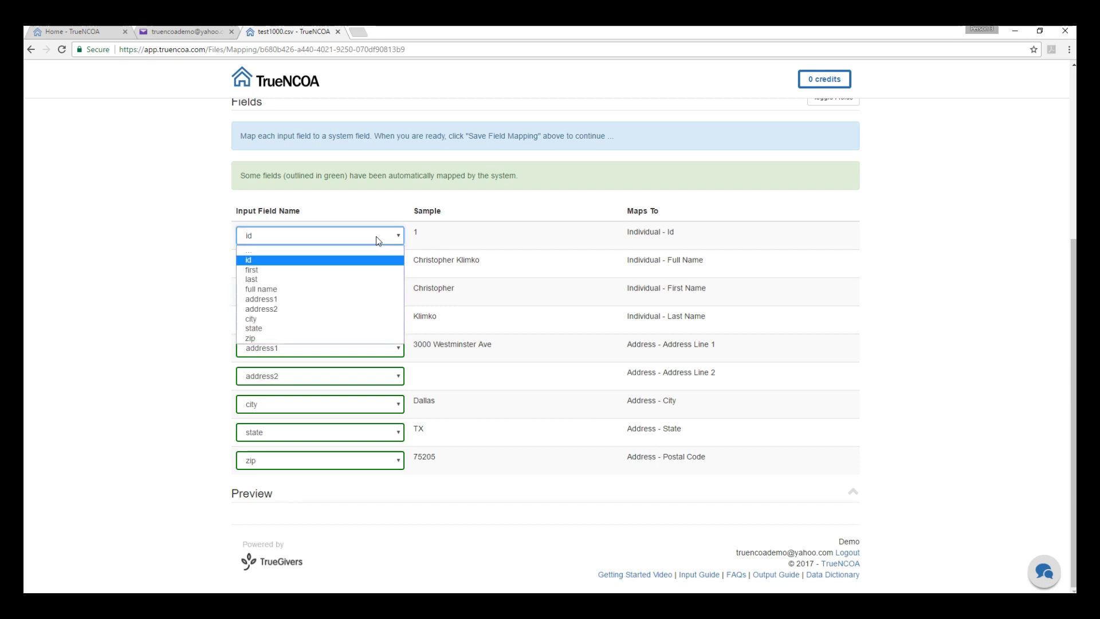
{"action": "left_click", "coordinate": [376, 236]}
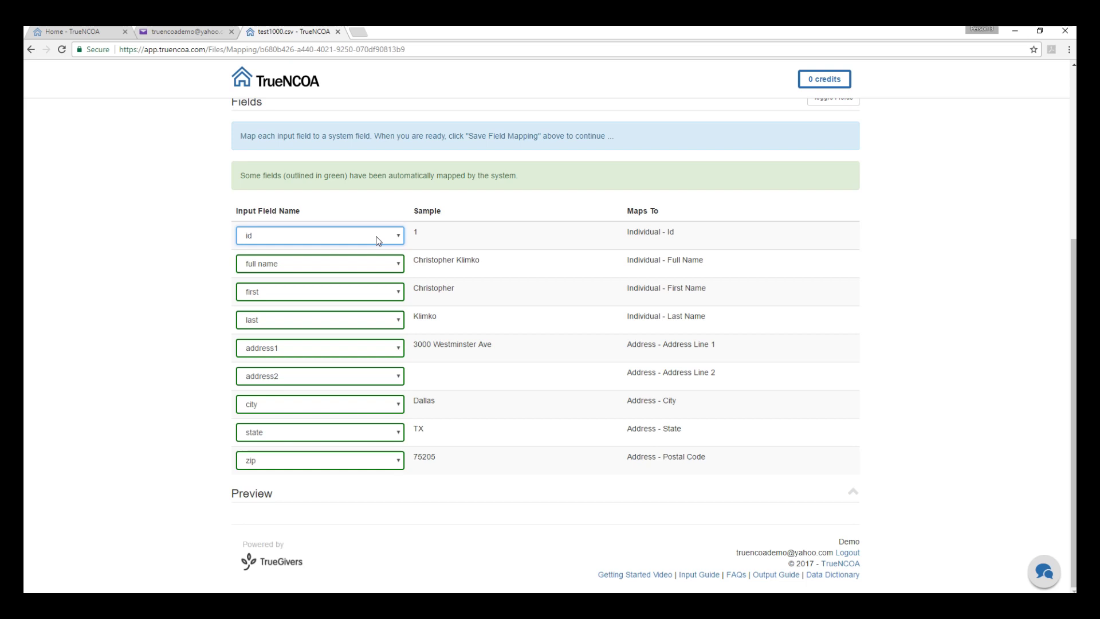
{"action": "left_click", "coordinate": [374, 265]}
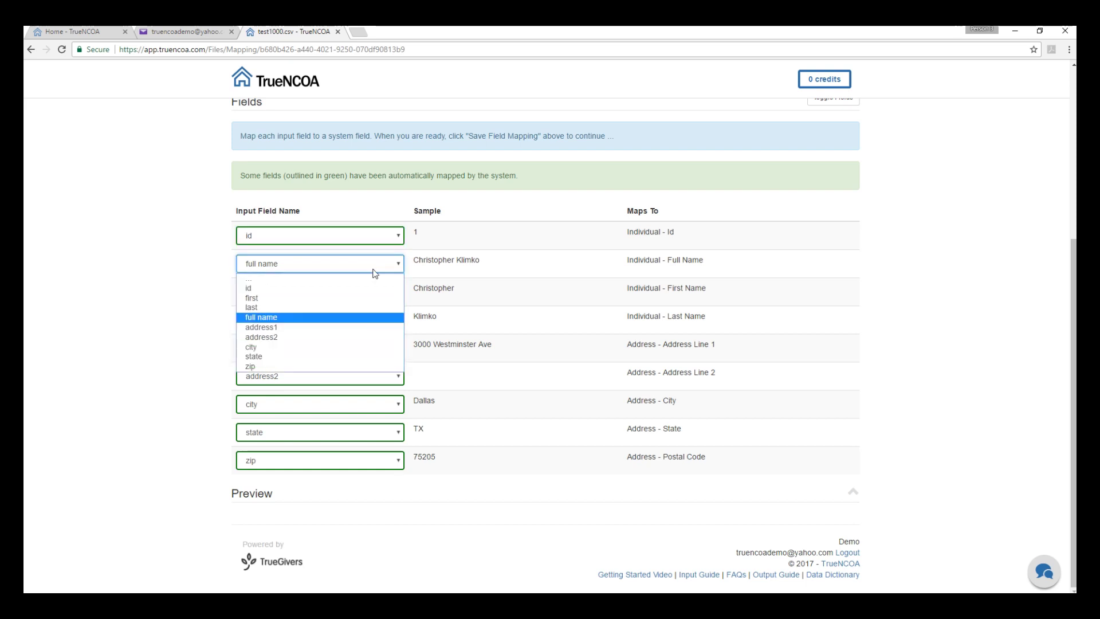
{"action": "left_click", "coordinate": [370, 279]}
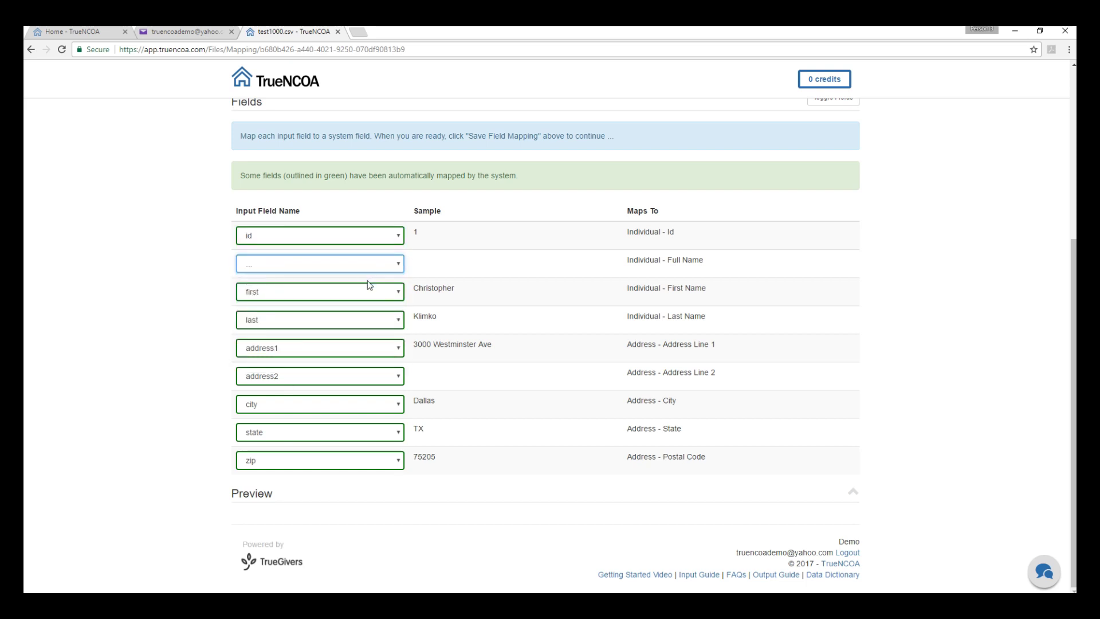
{"action": "scroll", "coordinate": [369, 284], "scroll_direction": "up", "scroll_amount": 5}
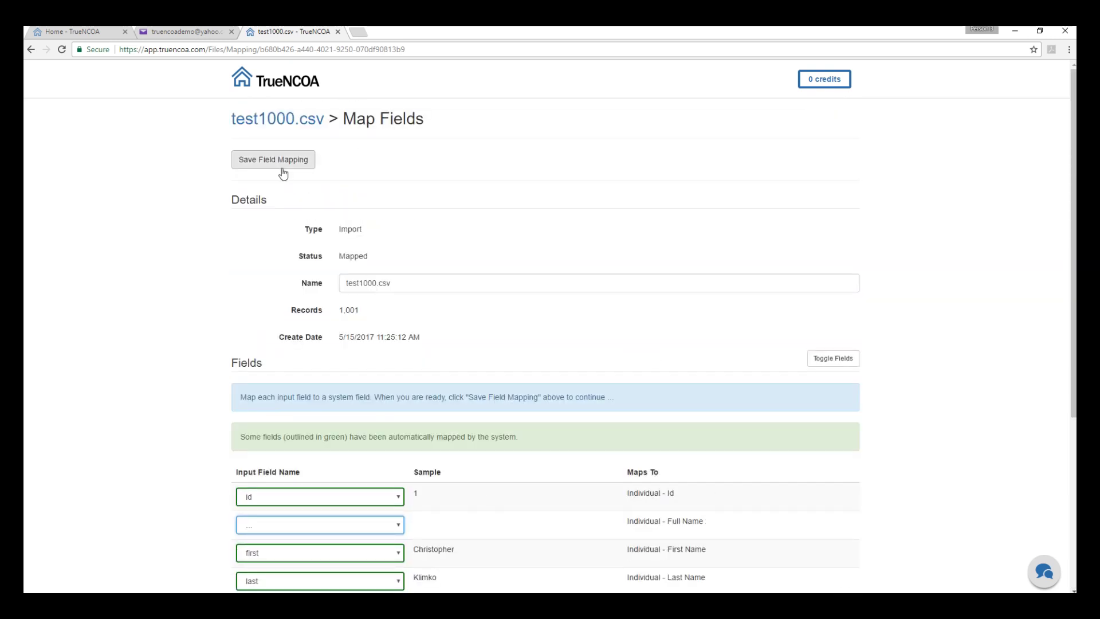
{"action": "left_click", "coordinate": [283, 170]}
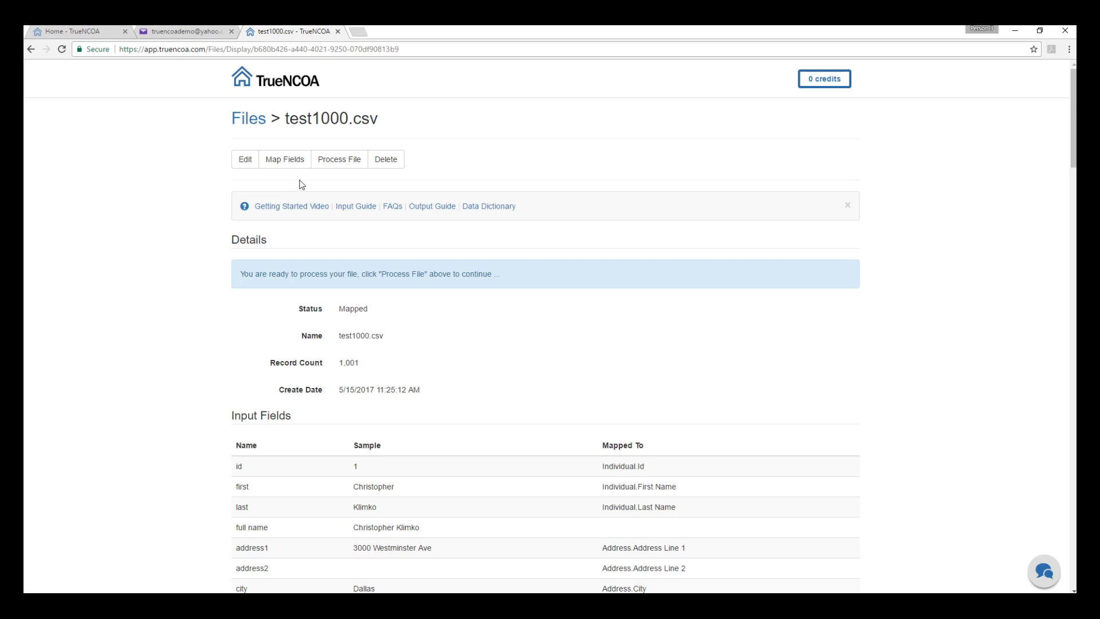
Step: Process test1000.csv and confirm with OK
{"action": "left_click", "coordinate": [340, 165]}
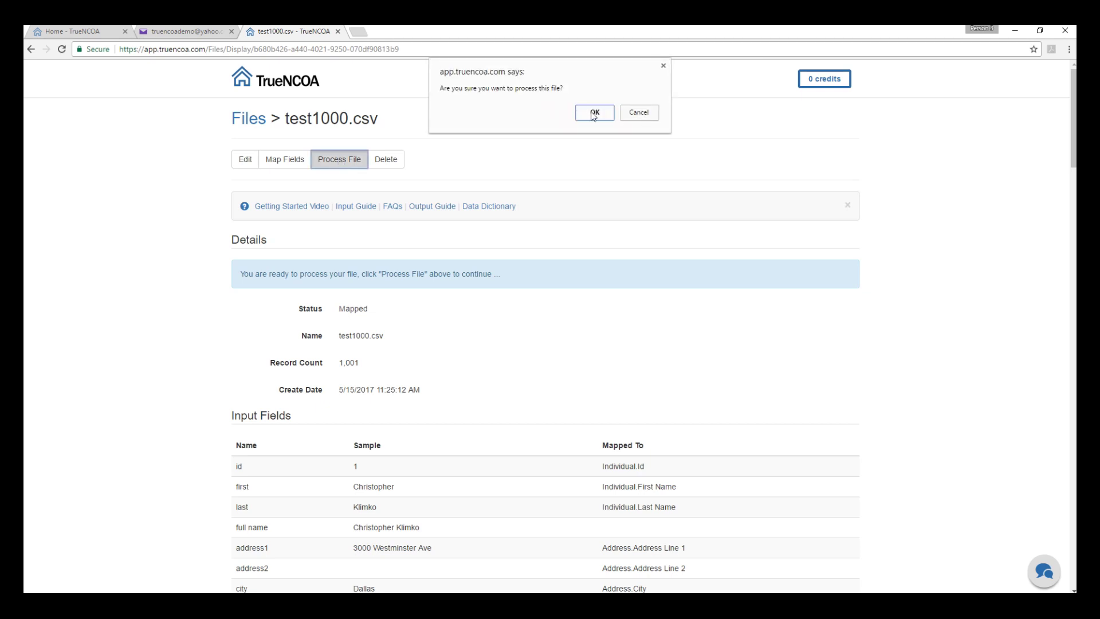
{"action": "left_click", "coordinate": [594, 114]}
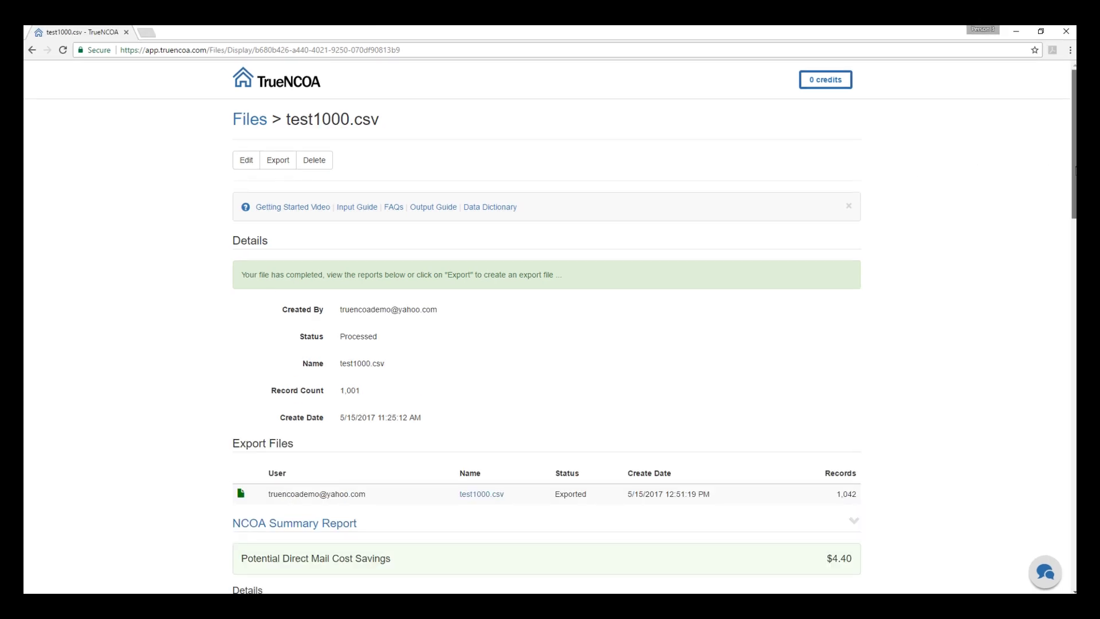
Step: Inspect the processed file's move map, then go to buying credits from the 0 credits button
{"action": "left_click_drag", "start_coordinate": [1075, 185], "coordinate": [1045, 523]}
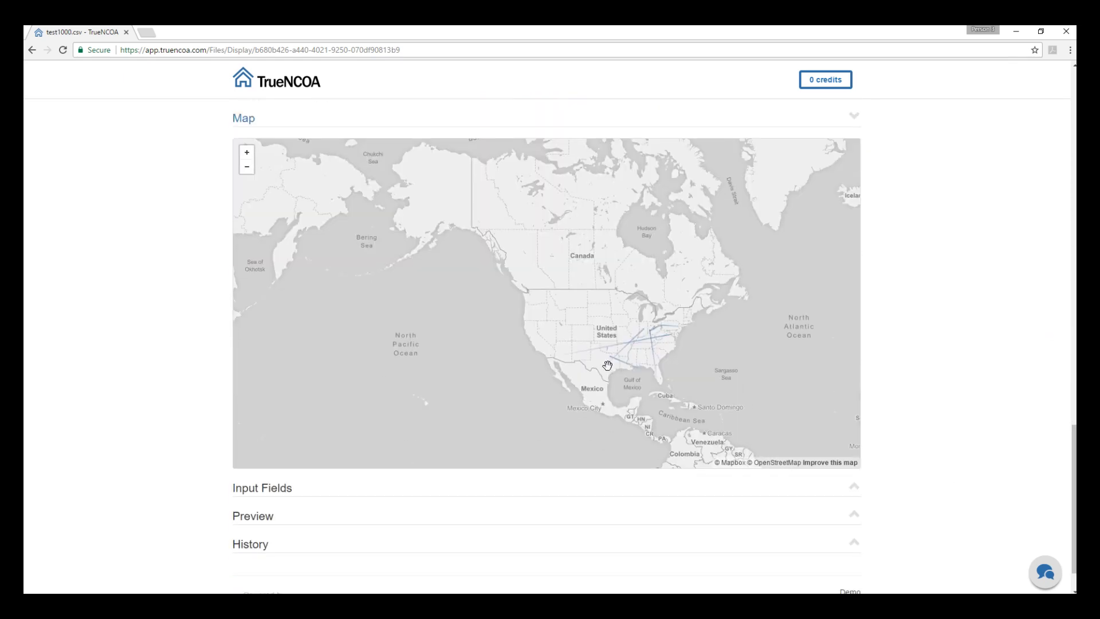
{"action": "scroll", "coordinate": [607, 365], "scroll_direction": "up", "scroll_amount": 5}
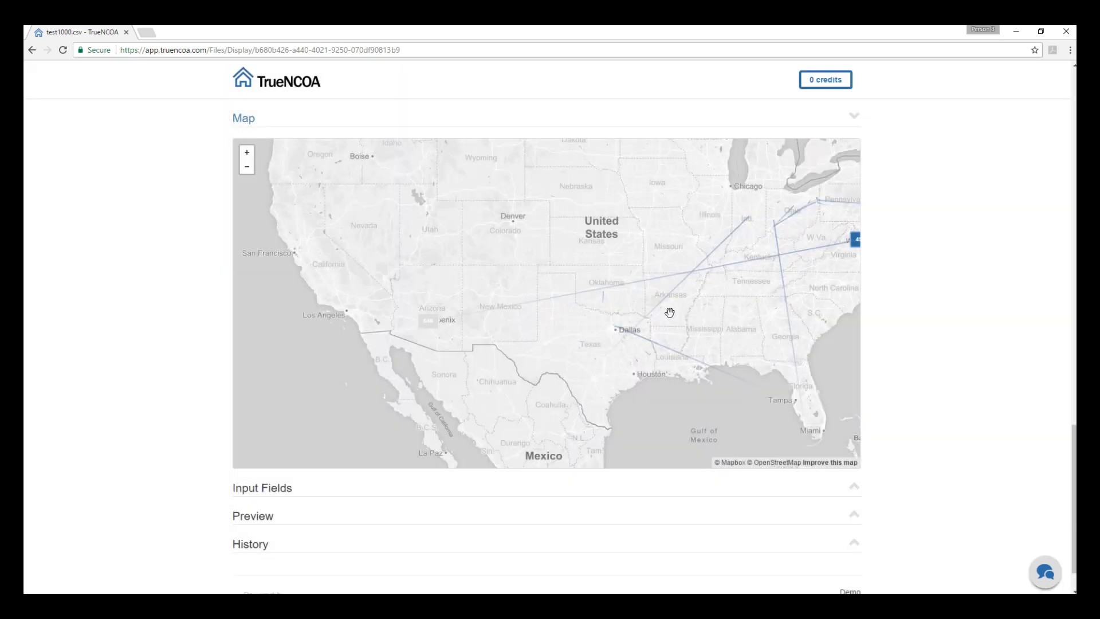
{"action": "left_click_drag", "start_coordinate": [651, 314], "coordinate": [637, 313]}
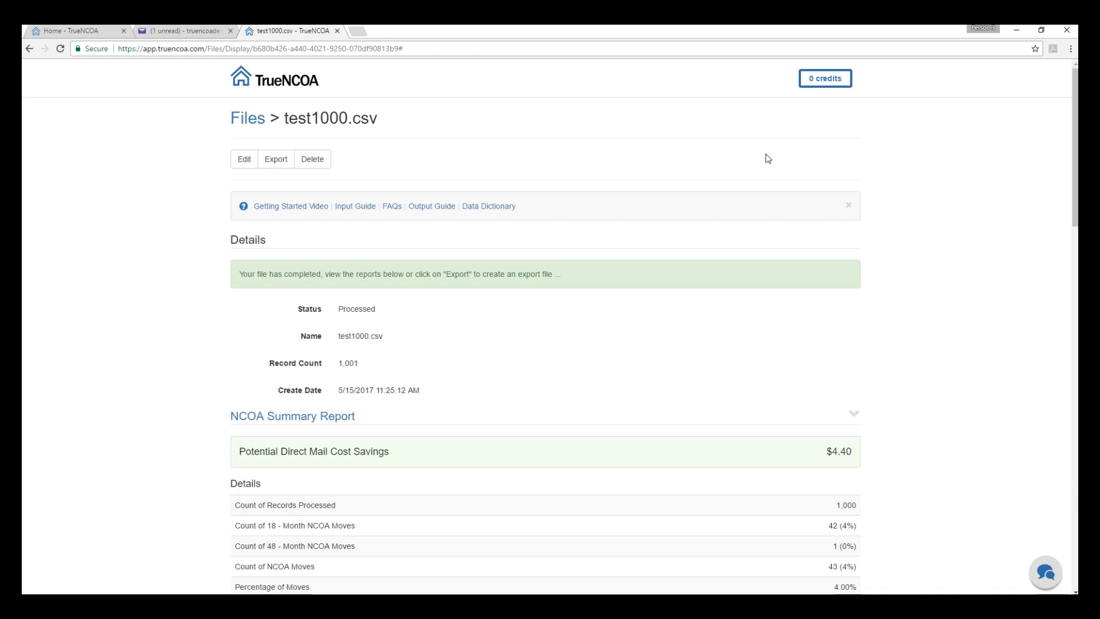
{"action": "left_click", "coordinate": [822, 85]}
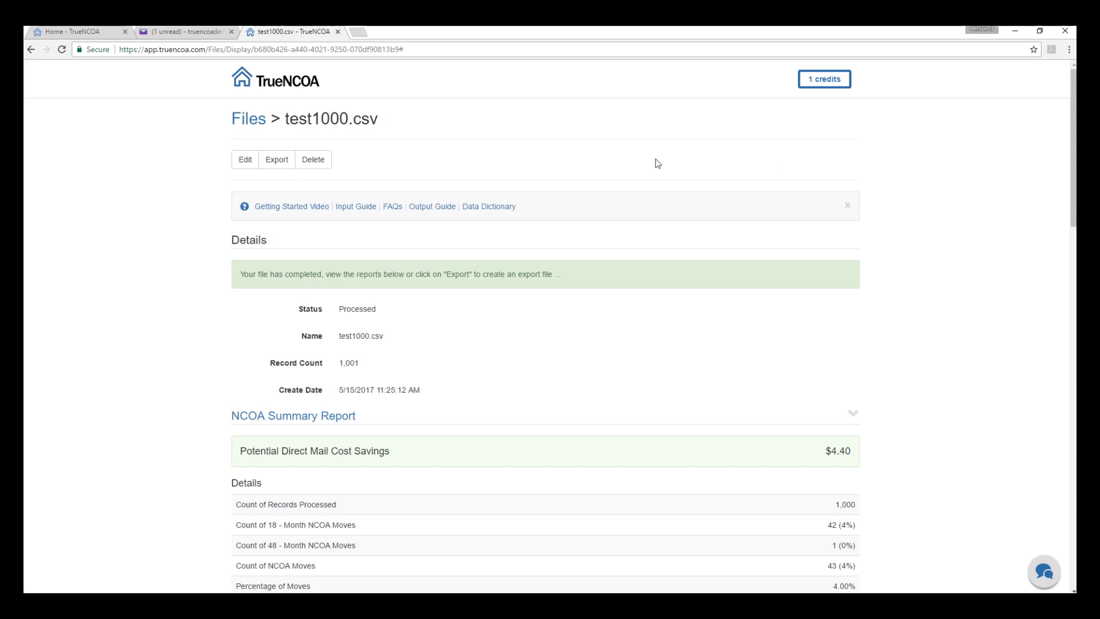
Step: Open the test1000.csv export settings and keep the Default Layout
{"action": "left_click", "coordinate": [276, 161]}
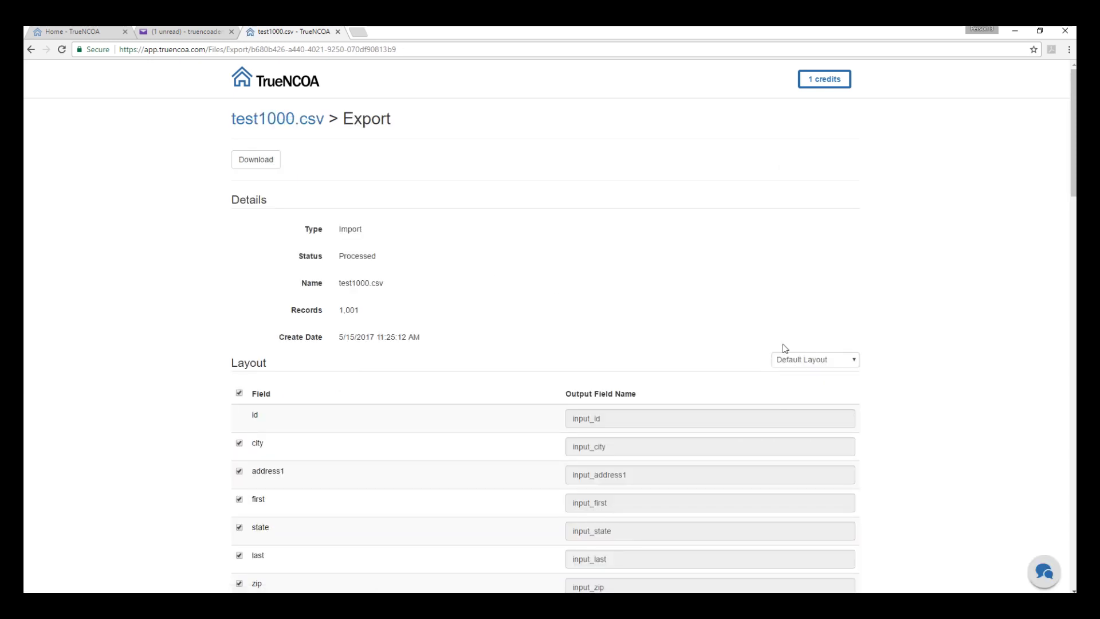
{"action": "left_click", "coordinate": [854, 363]}
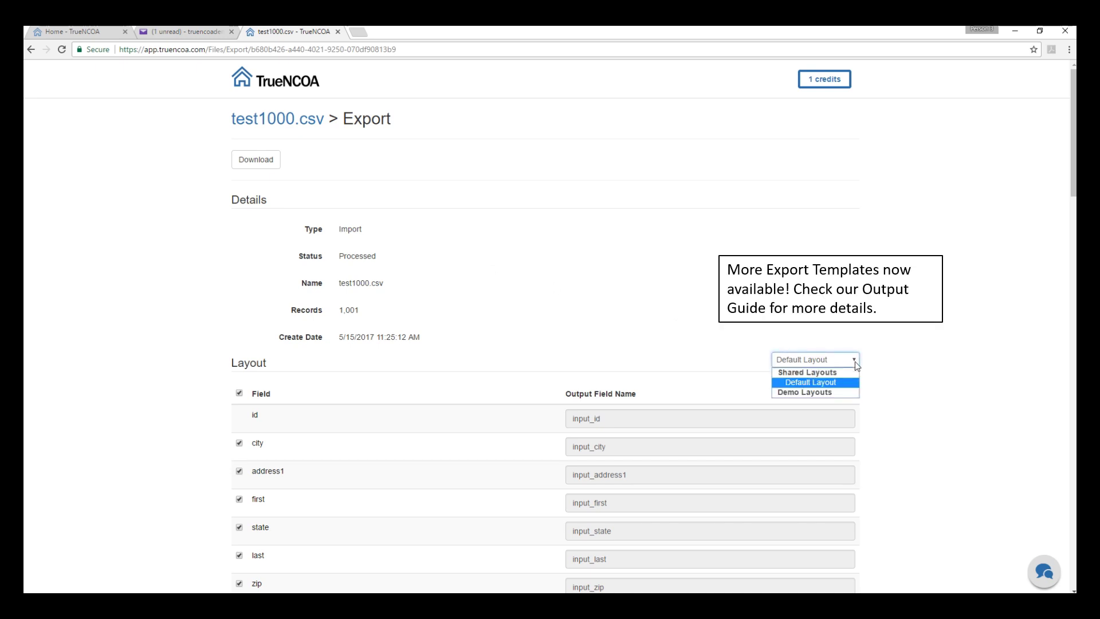
{"action": "left_click", "coordinate": [856, 365]}
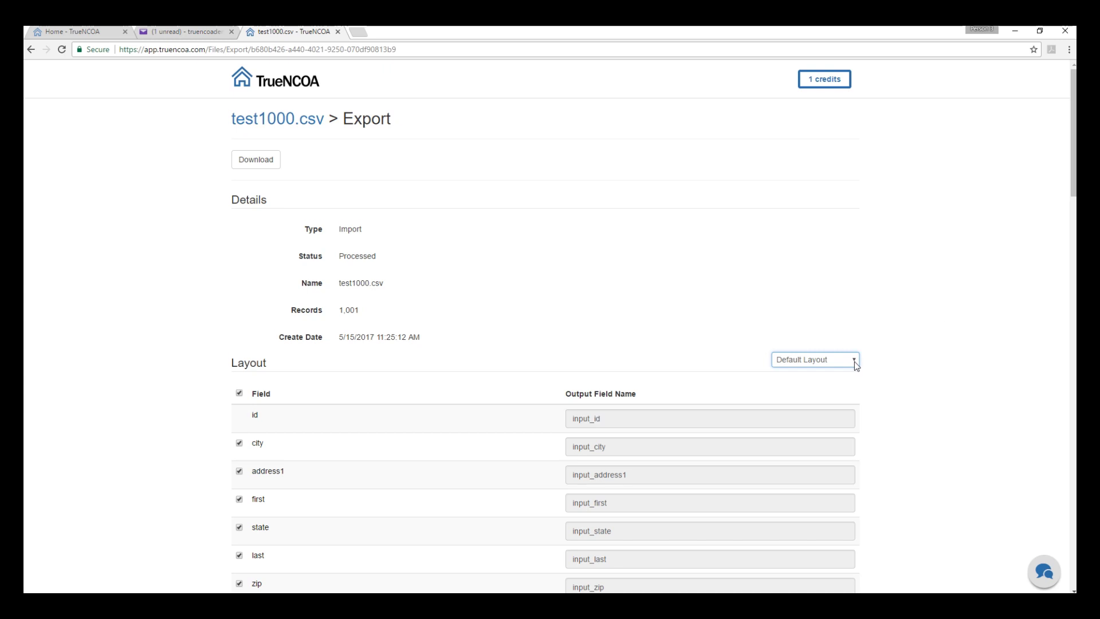
Step: Keep address_type and county_name included among the export fields, and download the export
{"action": "scroll", "coordinate": [856, 365], "scroll_direction": "down", "scroll_amount": 7}
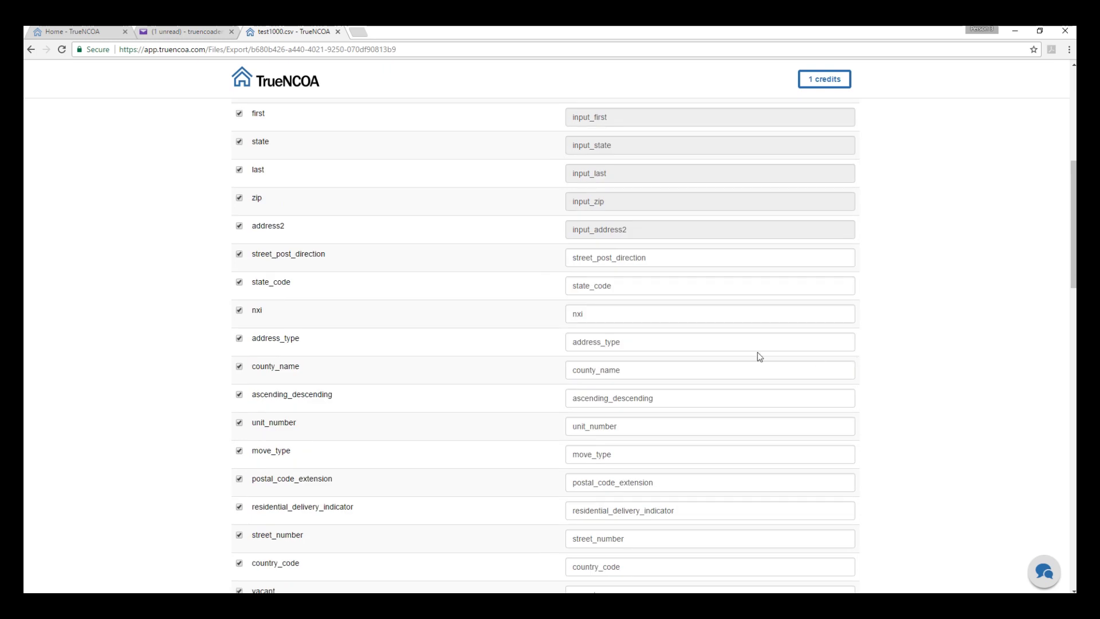
{"action": "left_click", "coordinate": [239, 339]}
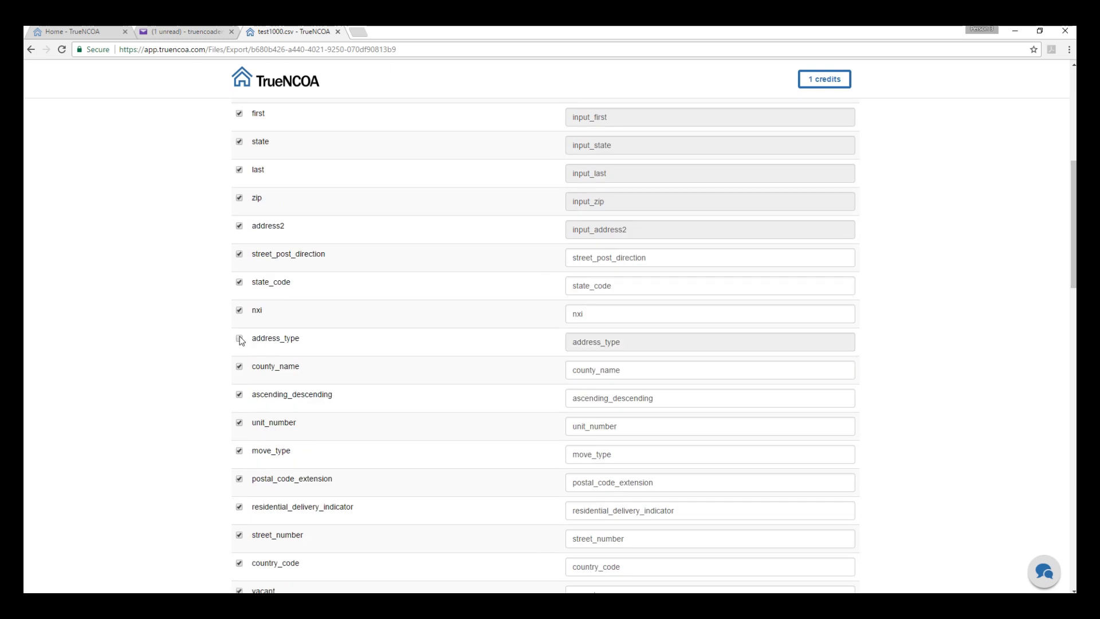
{"action": "left_click", "coordinate": [240, 368]}
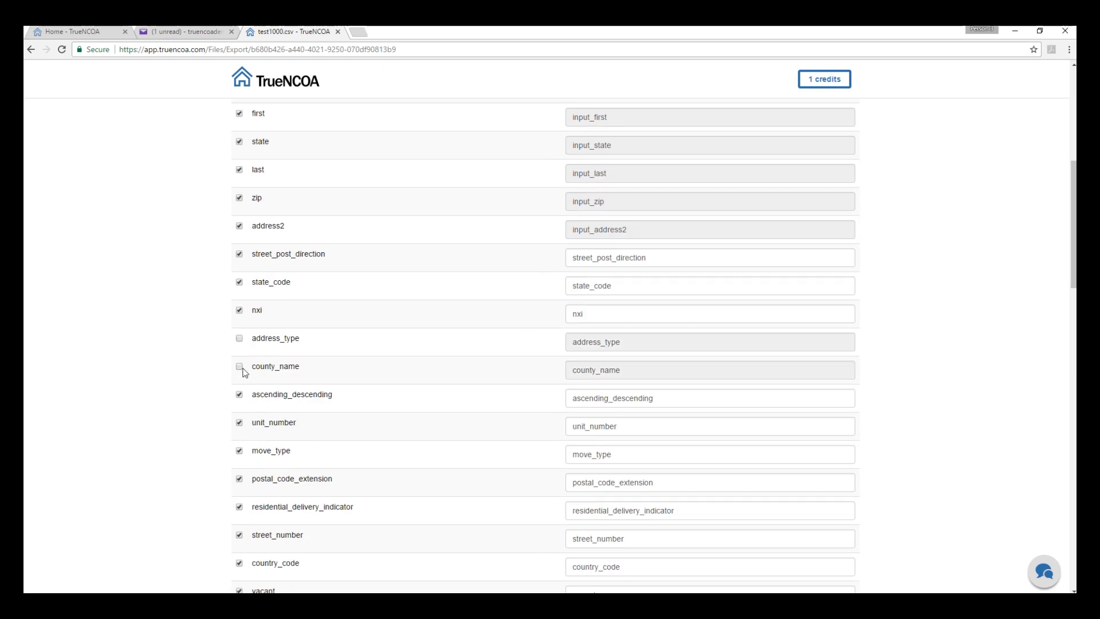
{"action": "left_click", "coordinate": [241, 369]}
{"action": "left_click", "coordinate": [240, 339]}
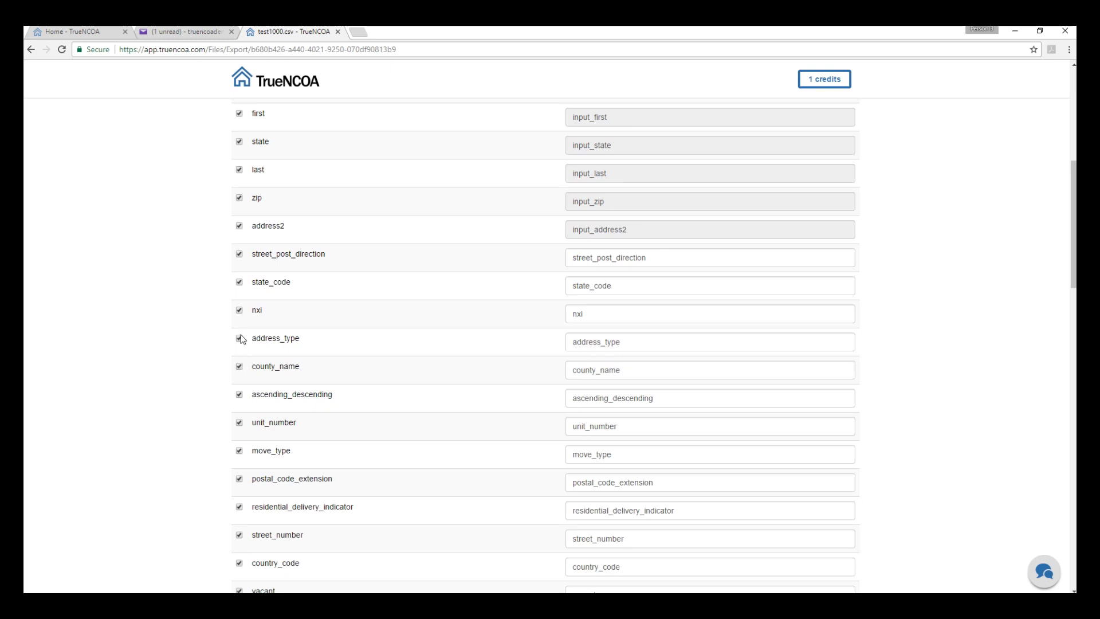
{"action": "scroll", "coordinate": [241, 338], "scroll_direction": "up", "scroll_amount": 7}
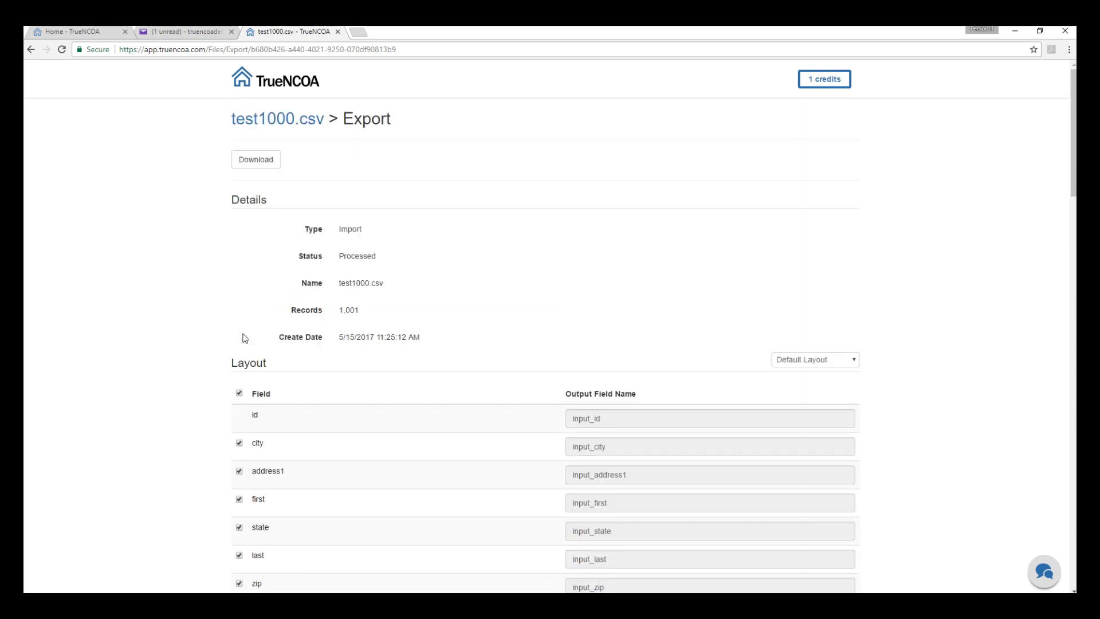
{"action": "left_click", "coordinate": [260, 161]}
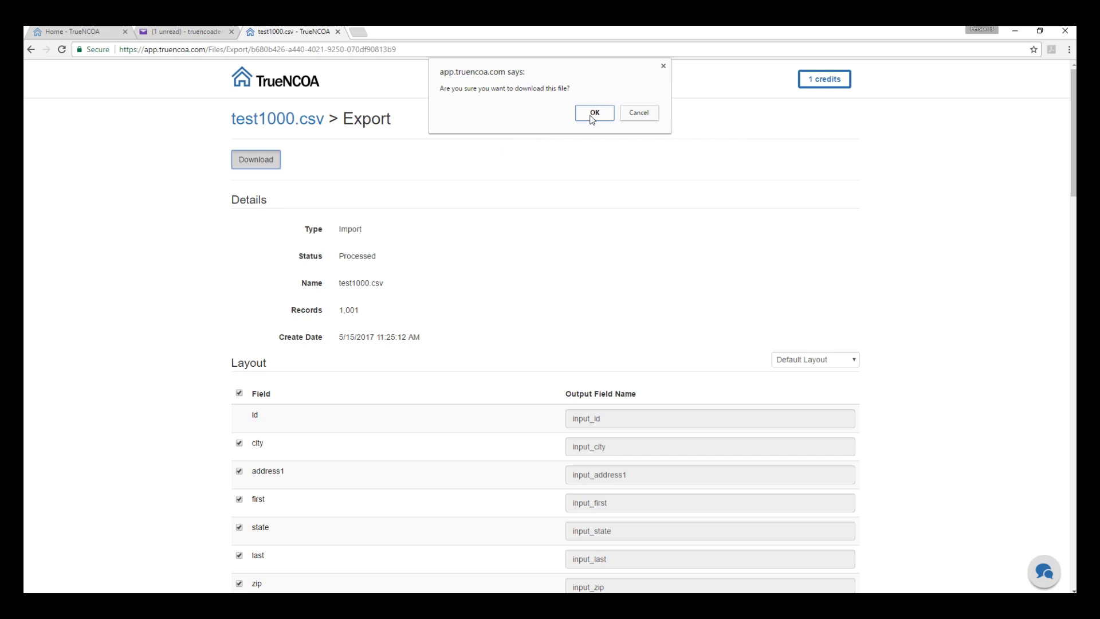
Step: Confirm the download, open the downloaded zip, and enlarge its window to show test1000
{"action": "left_click", "coordinate": [597, 120]}
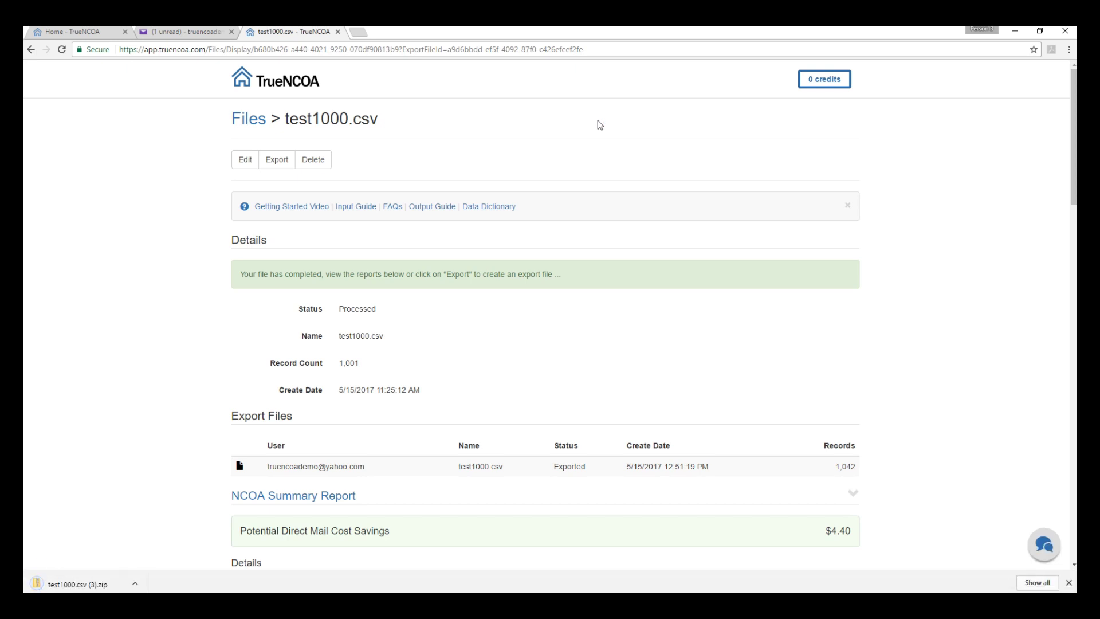
{"action": "left_click", "coordinate": [82, 586]}
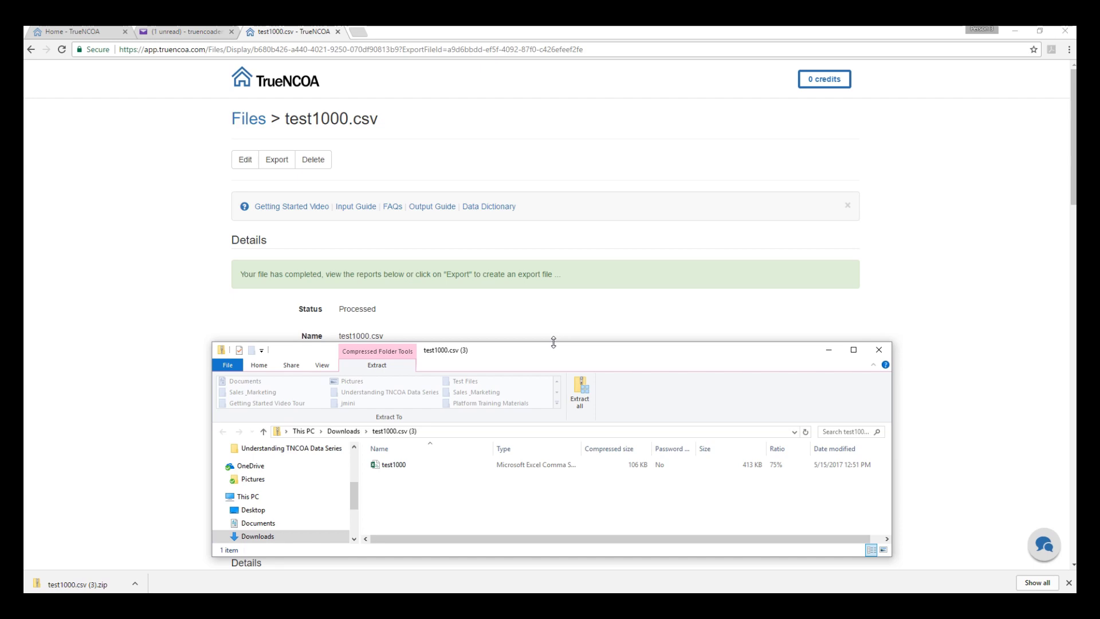
{"action": "left_click_drag", "start_coordinate": [554, 342], "coordinate": [582, 153]}
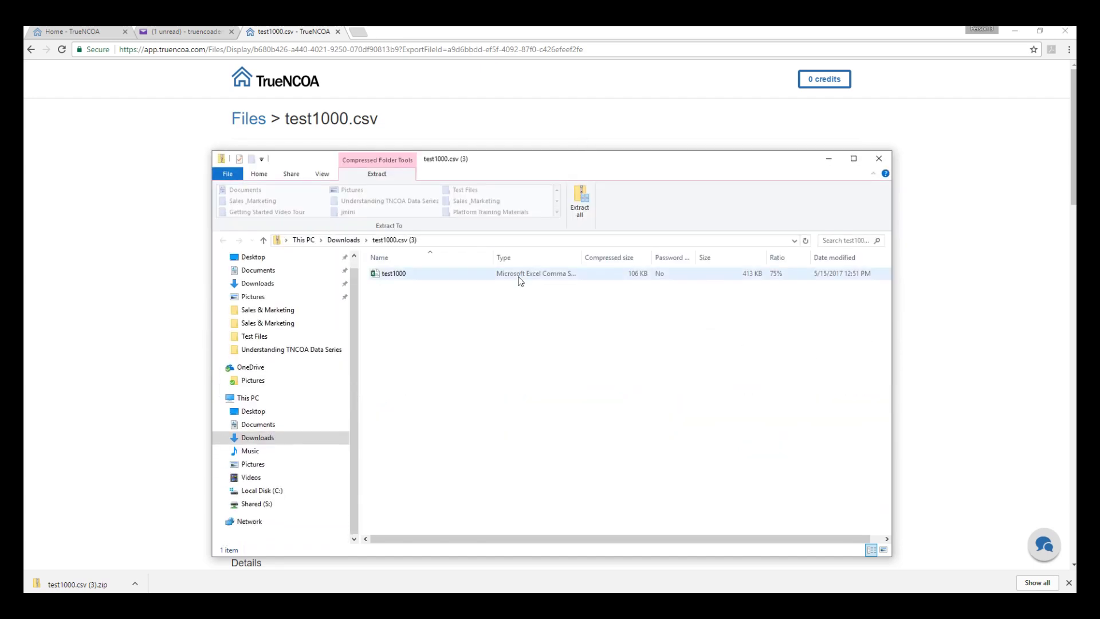